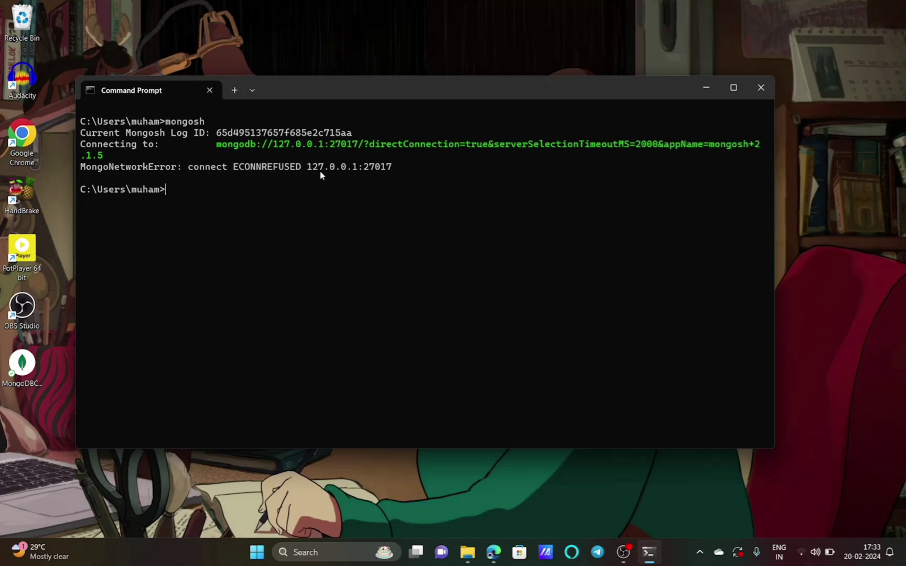
Run mongosh in Command Prompt and see it fail with ECONNREFUSED on 127.0.0.1:27017.
type("mongo")
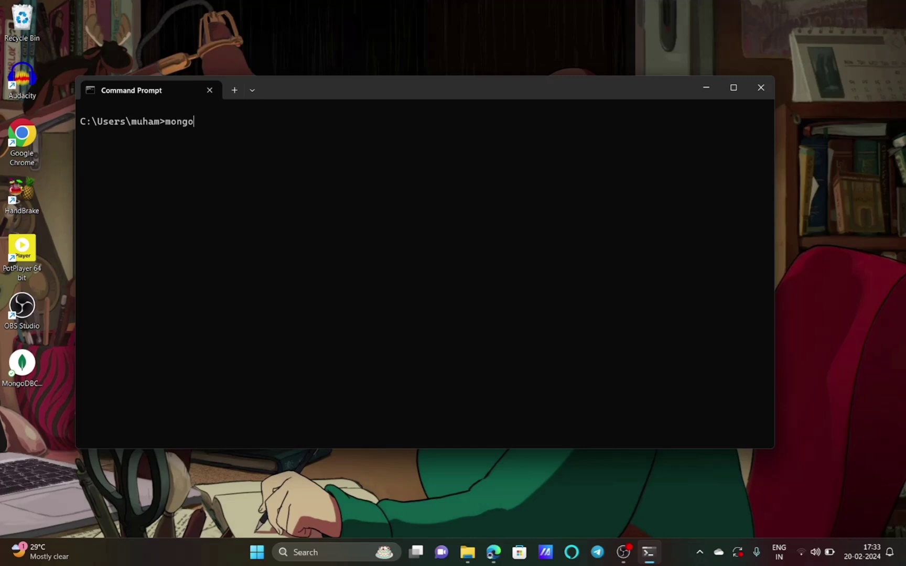
type("sh")
key("Return")
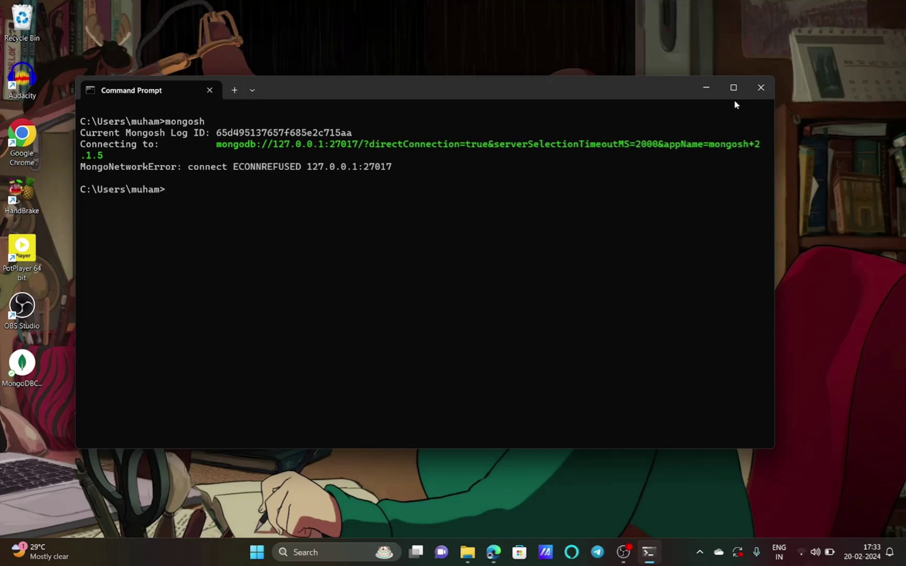
Close the terminal and open System Properties via a Windows search for 'envir'.
left_click(761, 88)
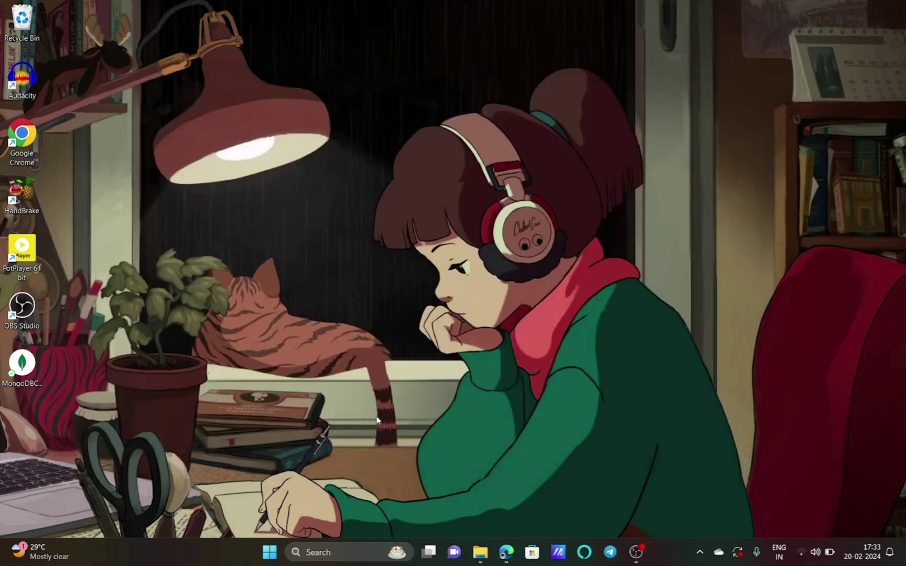
left_click(335, 552)
type("envir")
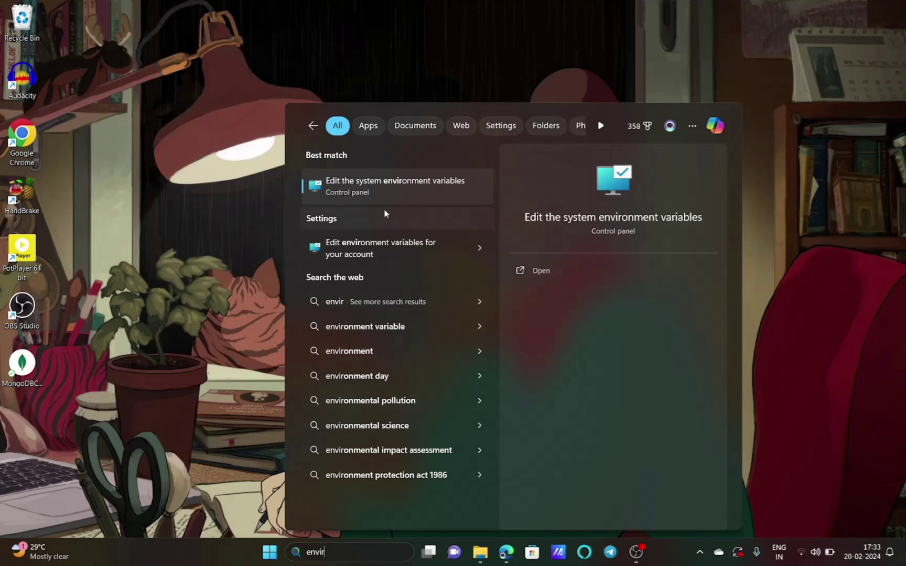
left_click(411, 193)
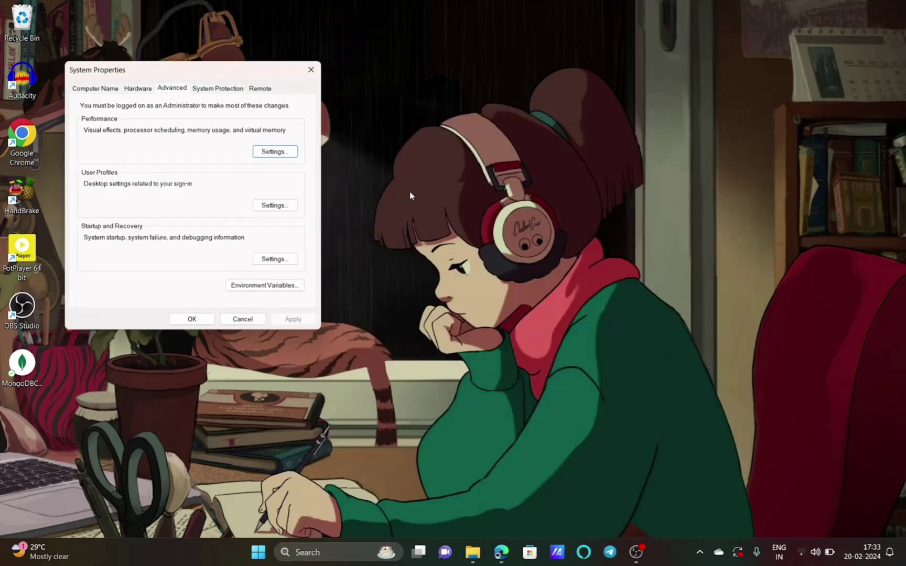
Edit the system Path variable and add a blank entry below the two MongoDB bin paths.
left_click(277, 288)
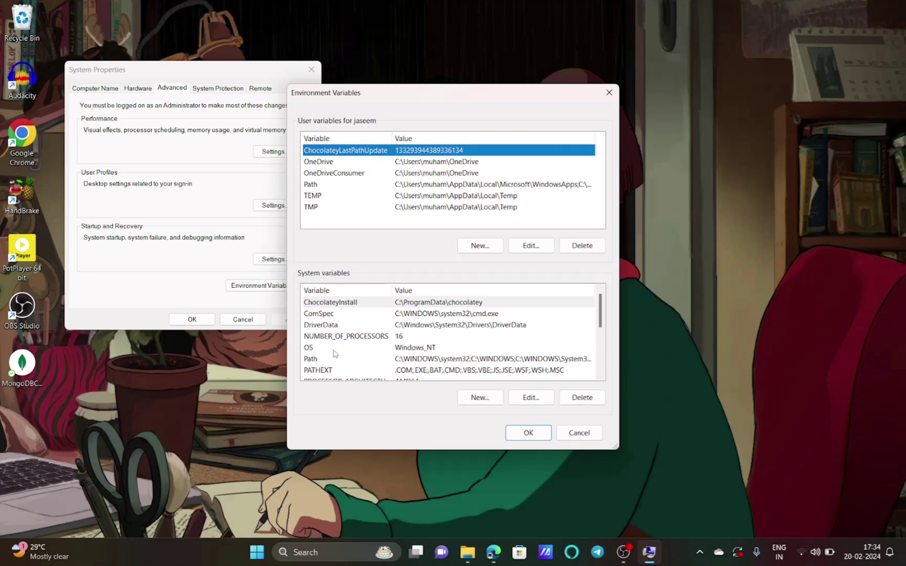
double_click(314, 360)
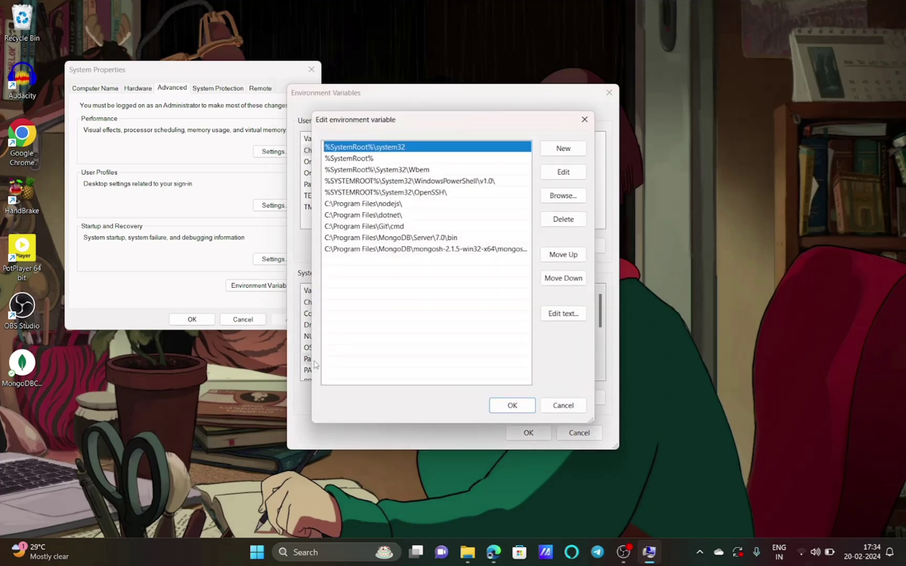
left_click(380, 285)
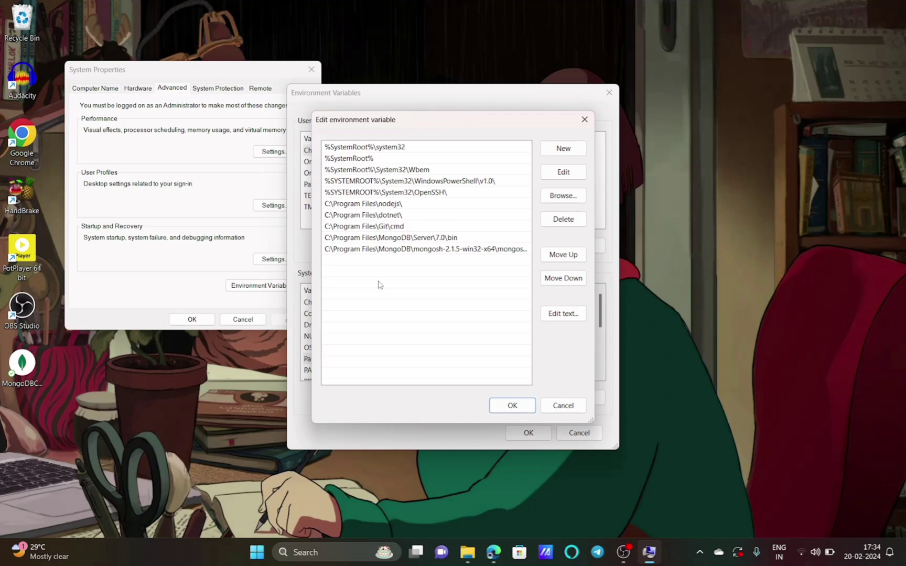
left_click(396, 241)
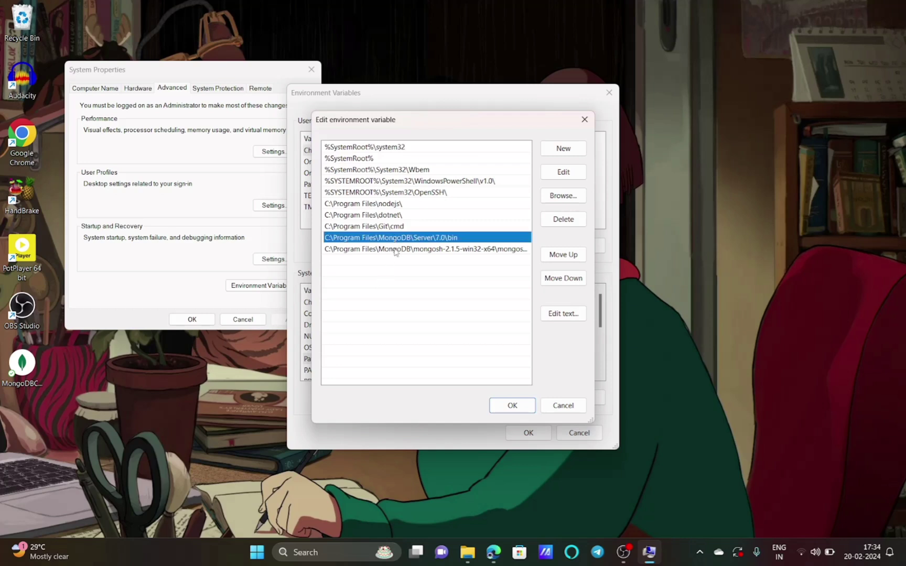
left_click(396, 250)
left_click(401, 260)
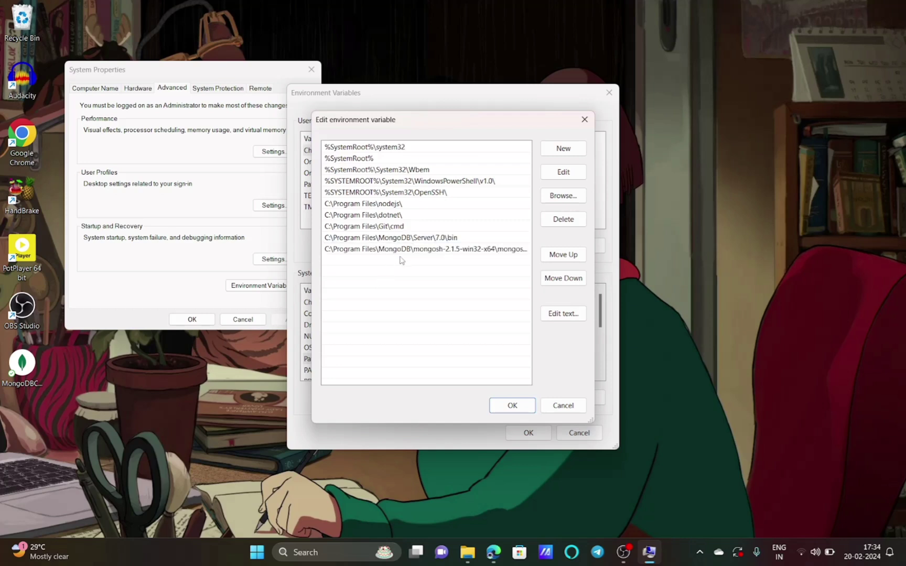
left_click(556, 155)
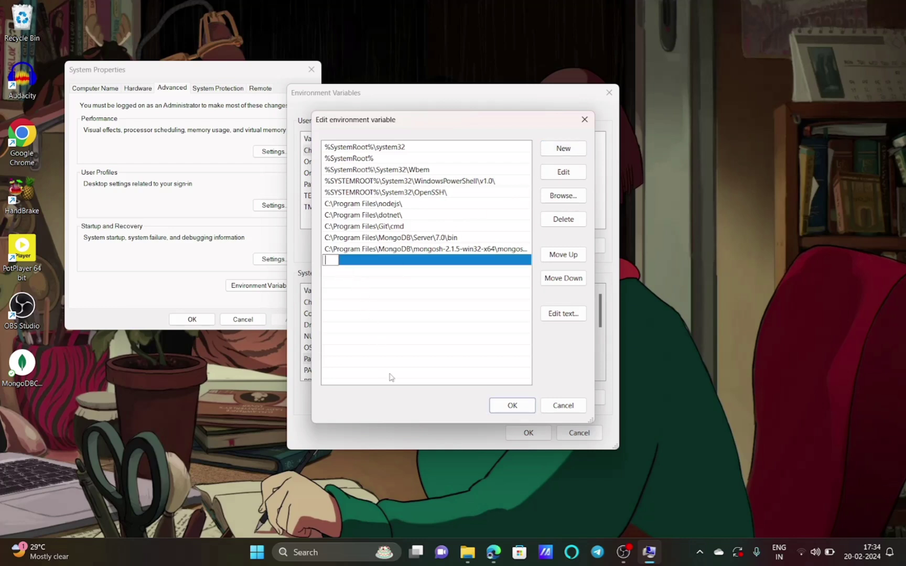
Navigate File Explorer to C:\Program Files\MongoDB\Server\7.0\bin.
left_click(468, 560)
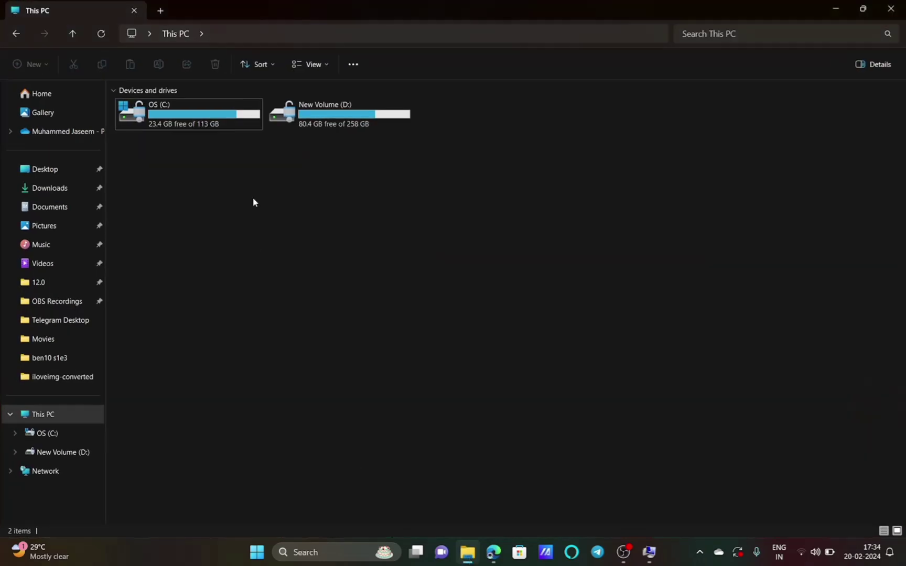
double_click(221, 120)
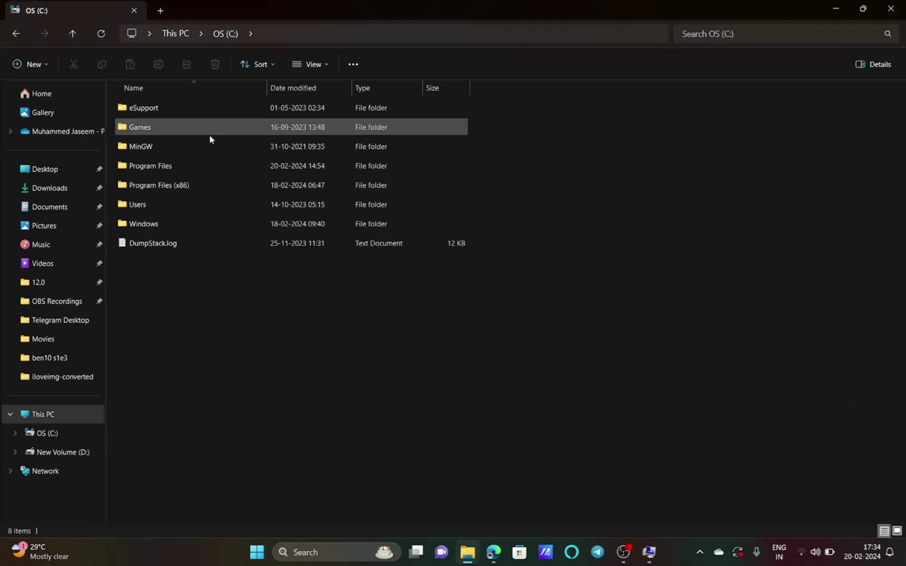
double_click(184, 167)
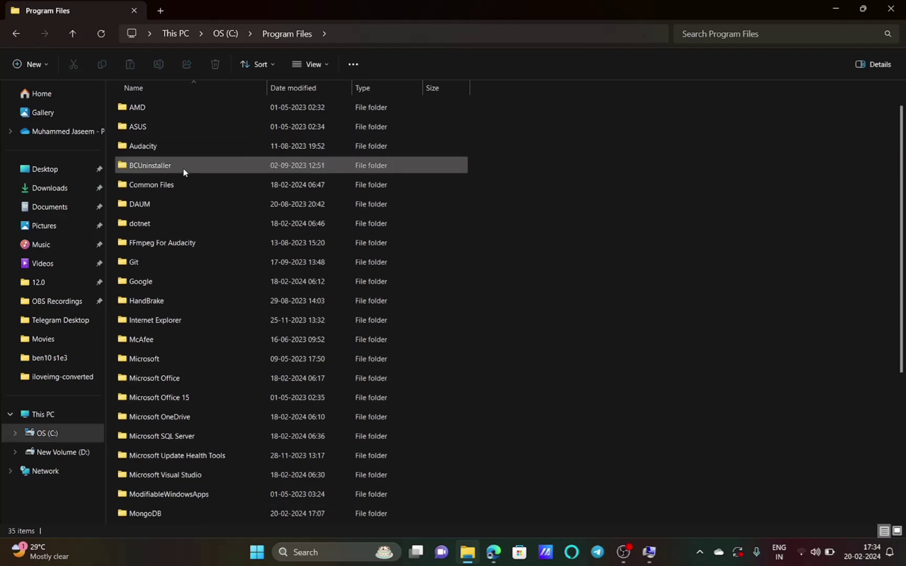
scroll(183, 168, "down", 2)
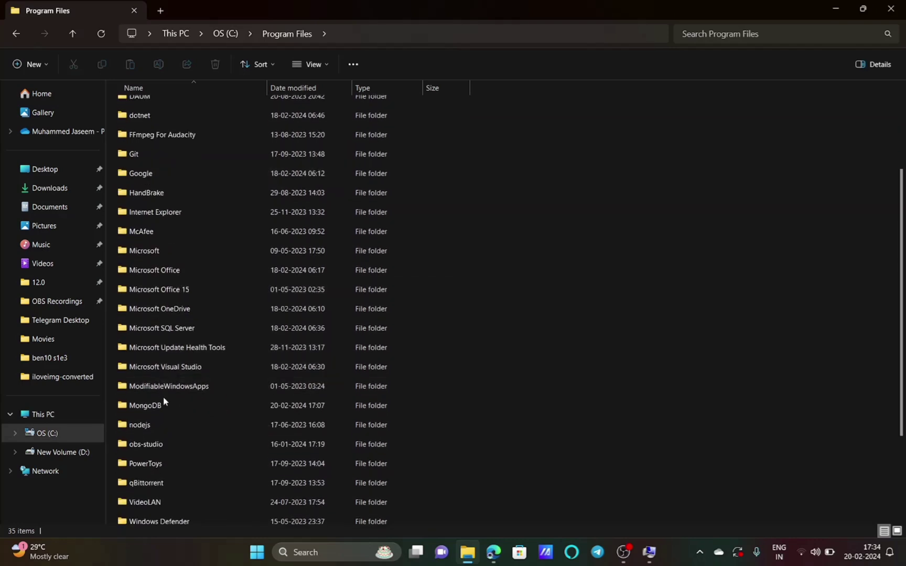
double_click(170, 405)
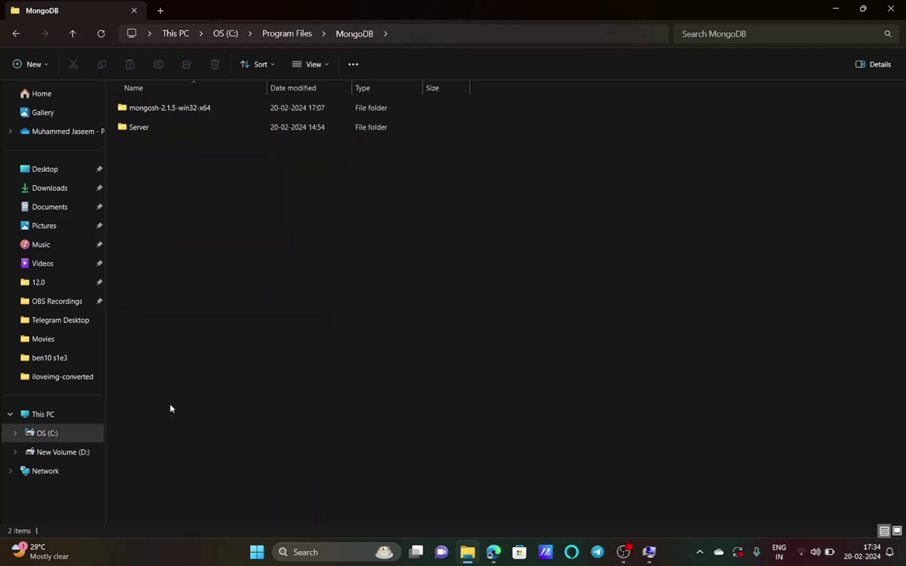
double_click(158, 127)
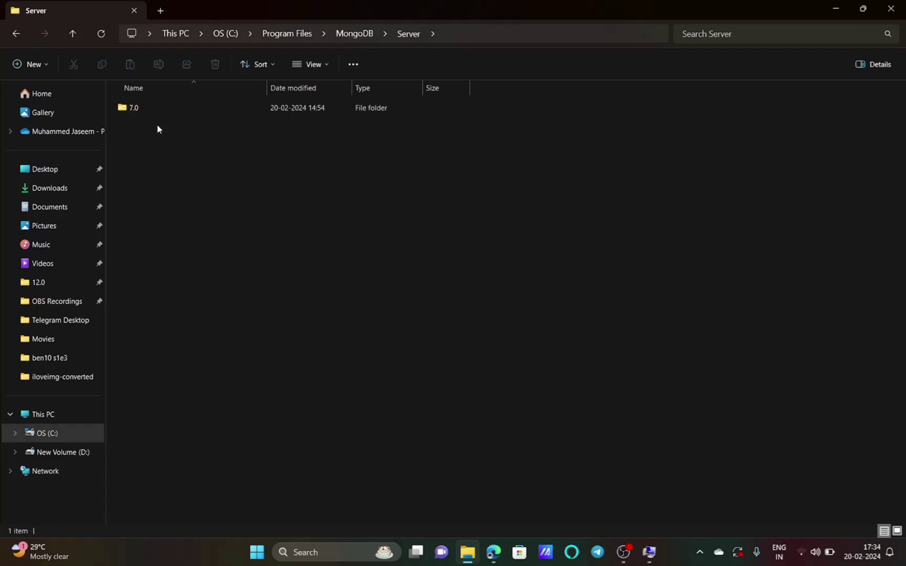
double_click(168, 116)
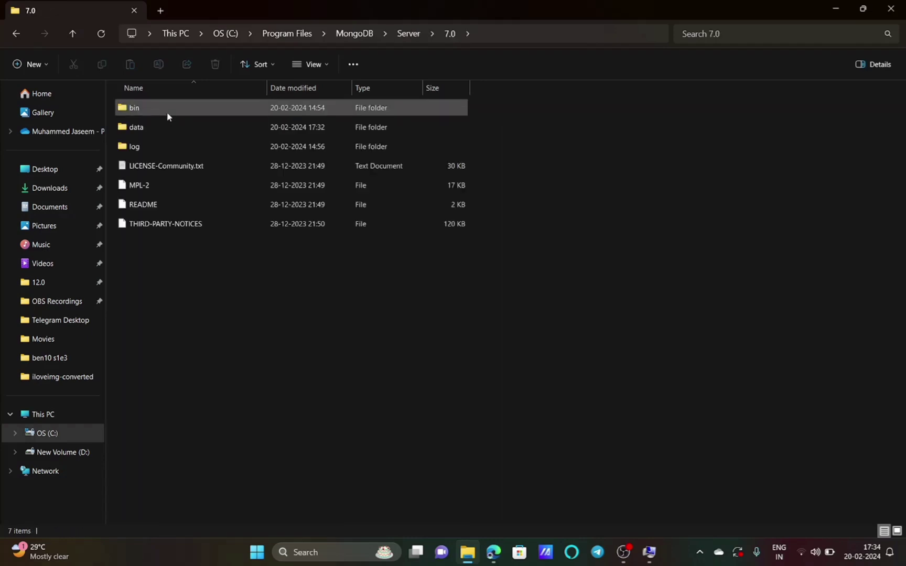
double_click(169, 116)
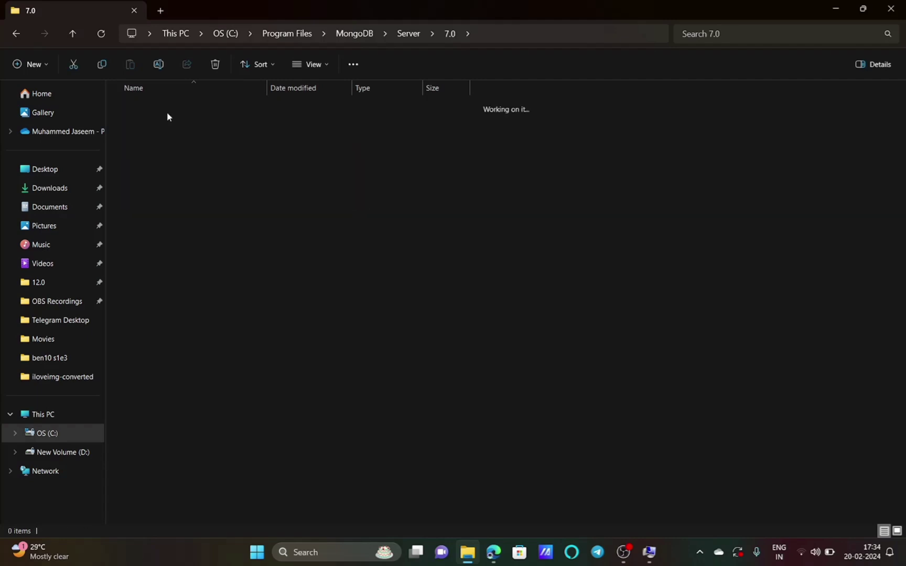
Copy the bin folder's full path from the address bar.
left_click(499, 30)
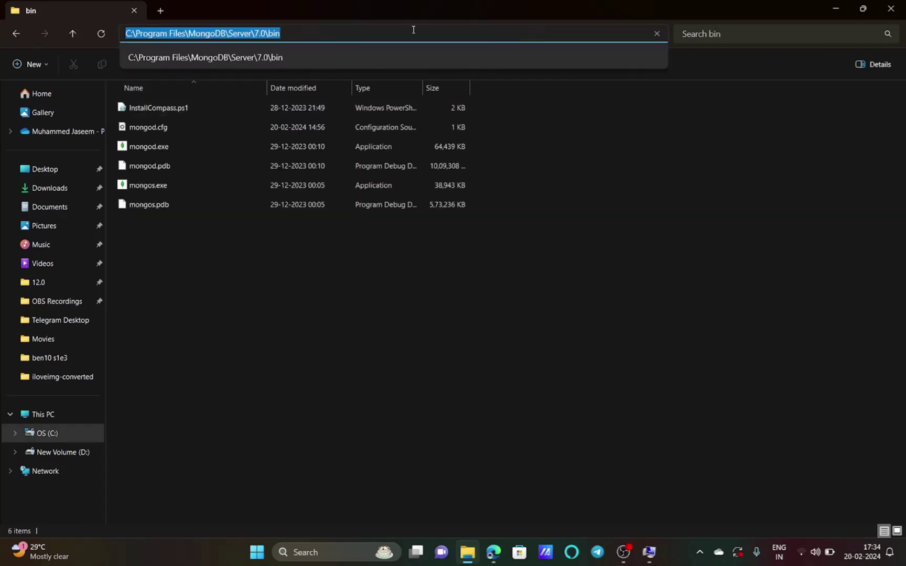
right_click(268, 33)
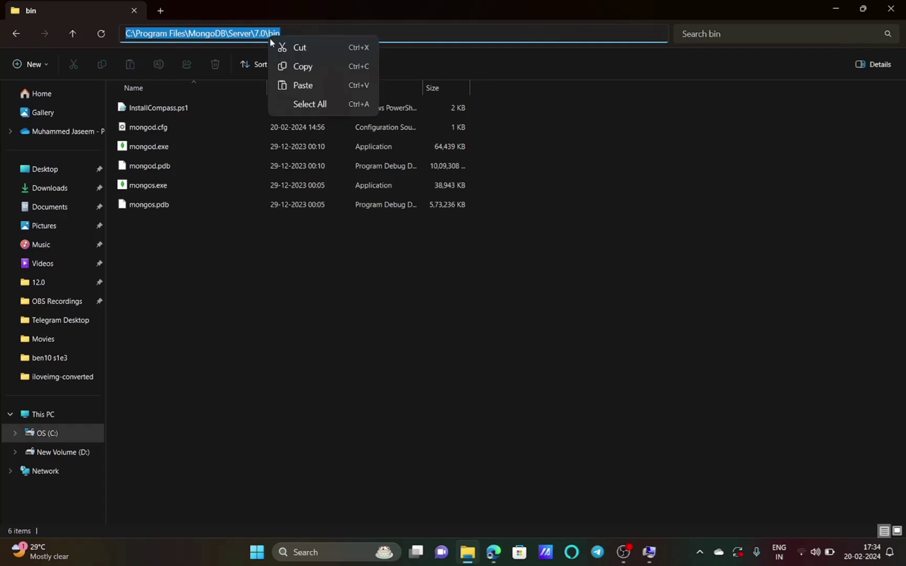
left_click(288, 67)
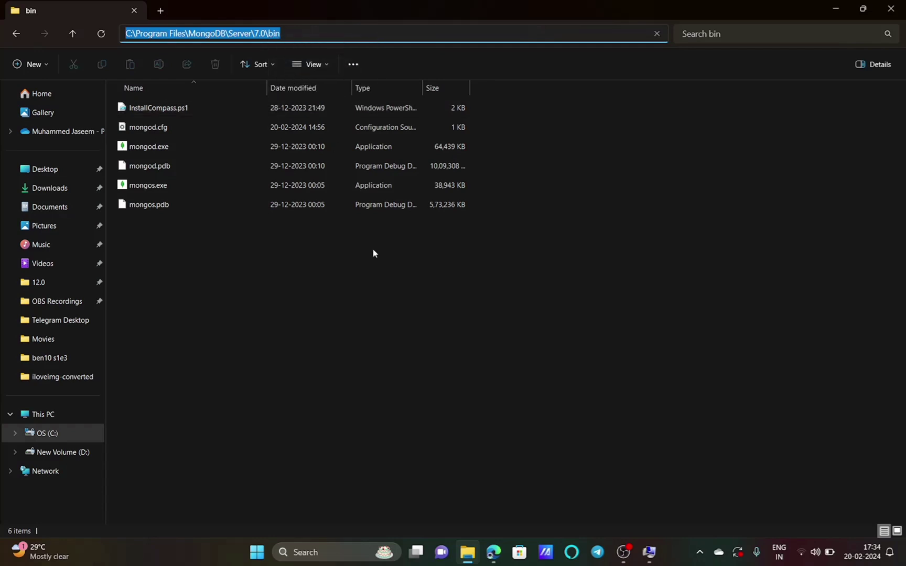
left_click(382, 305)
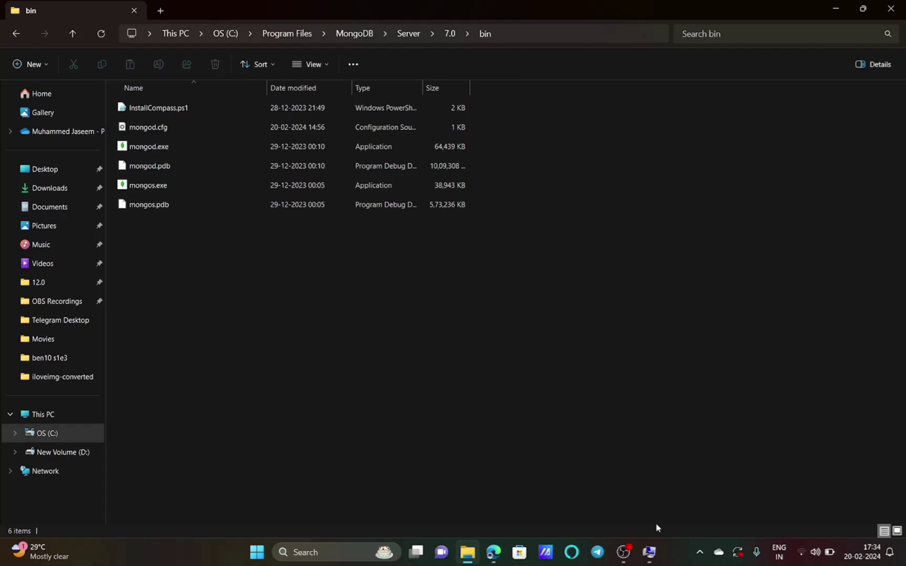
left_click(650, 552)
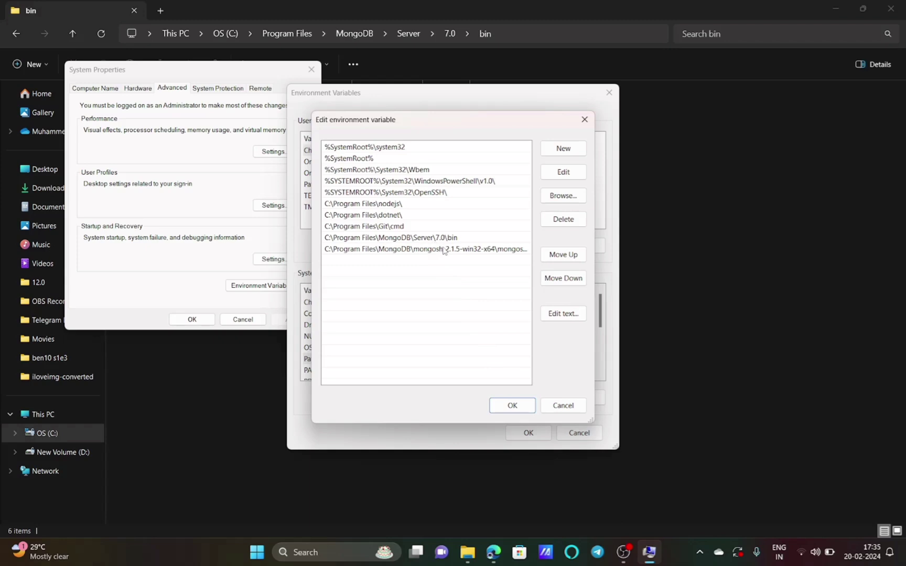
left_click(451, 239)
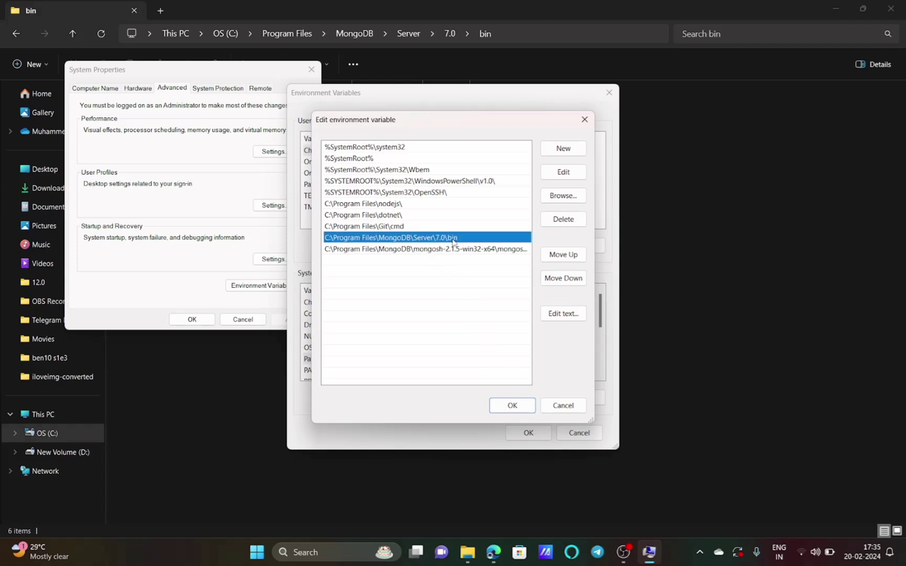
left_click(564, 150)
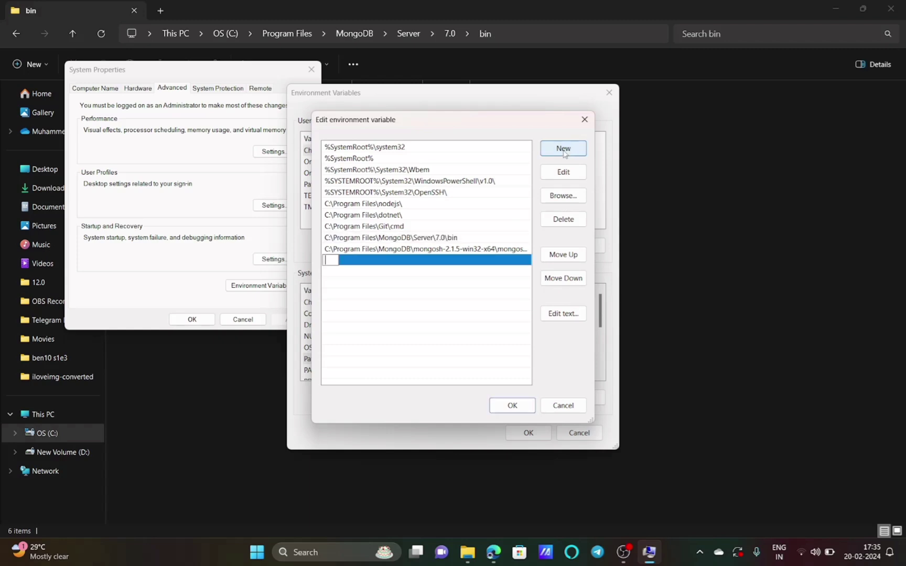
right_click(329, 260)
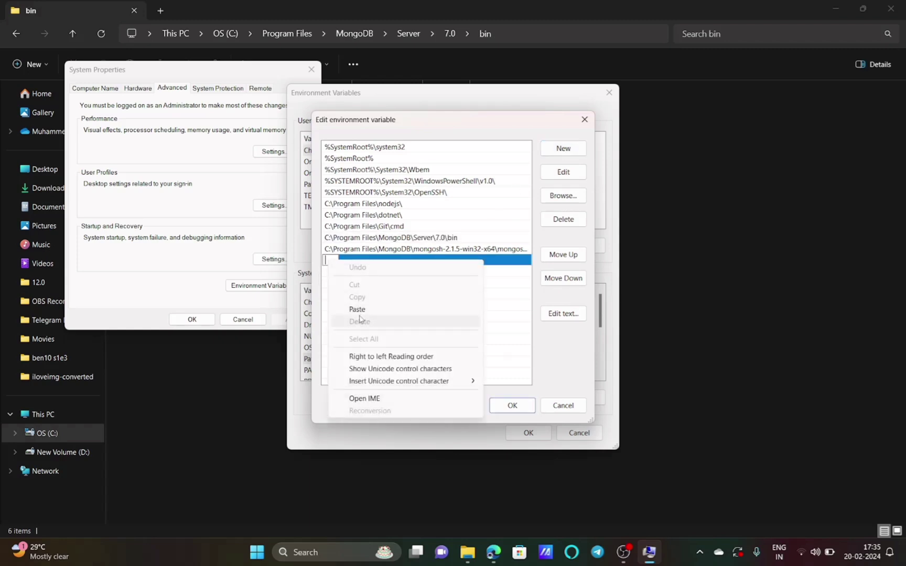
left_click(509, 375)
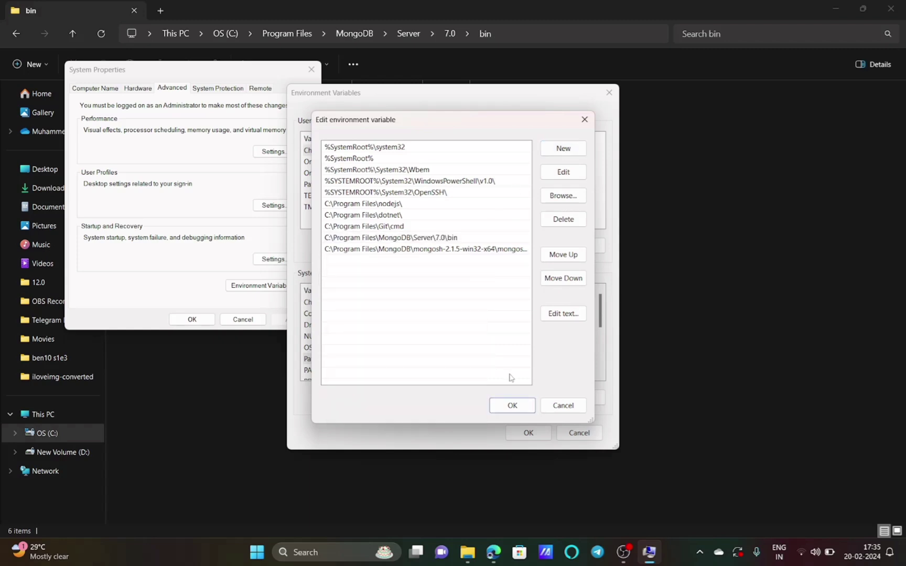
left_click(457, 249)
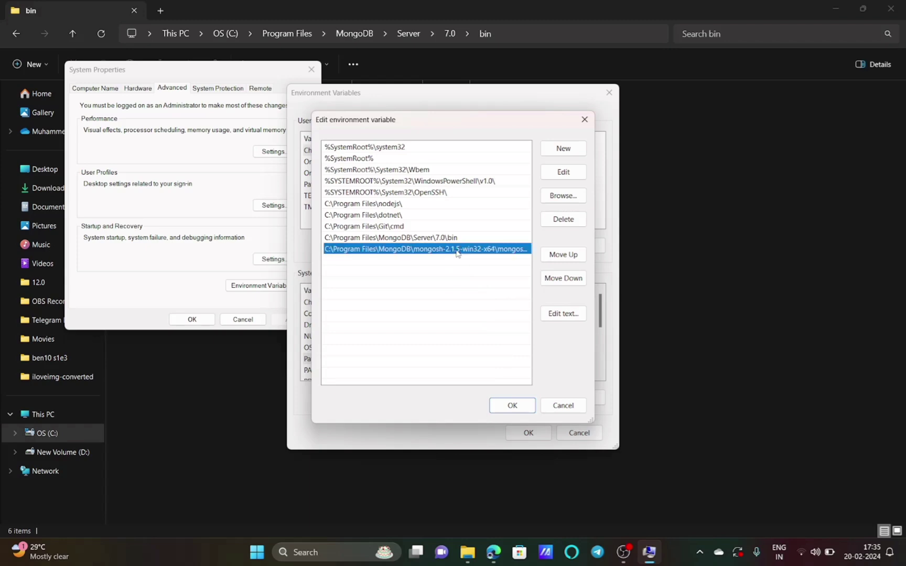
double_click(497, 250)
left_click(498, 250)
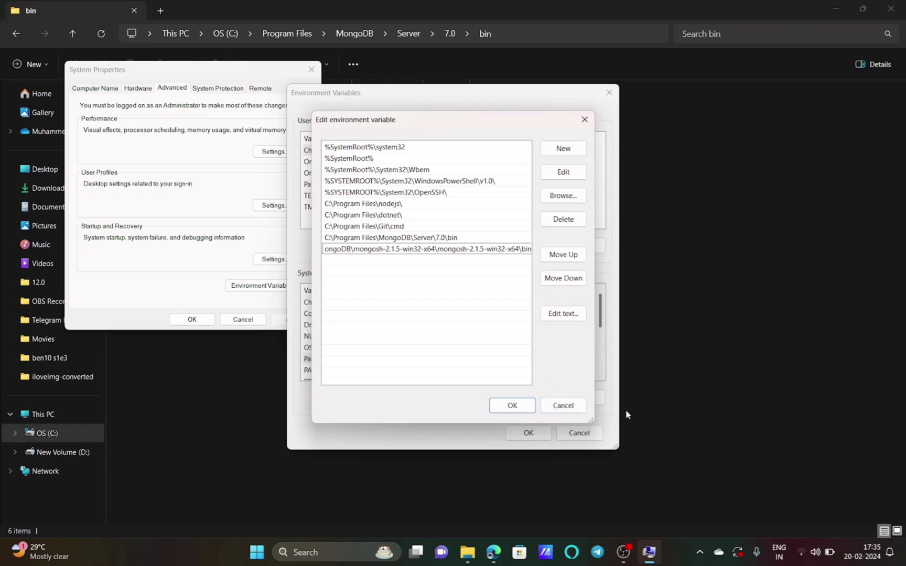
left_click(704, 275)
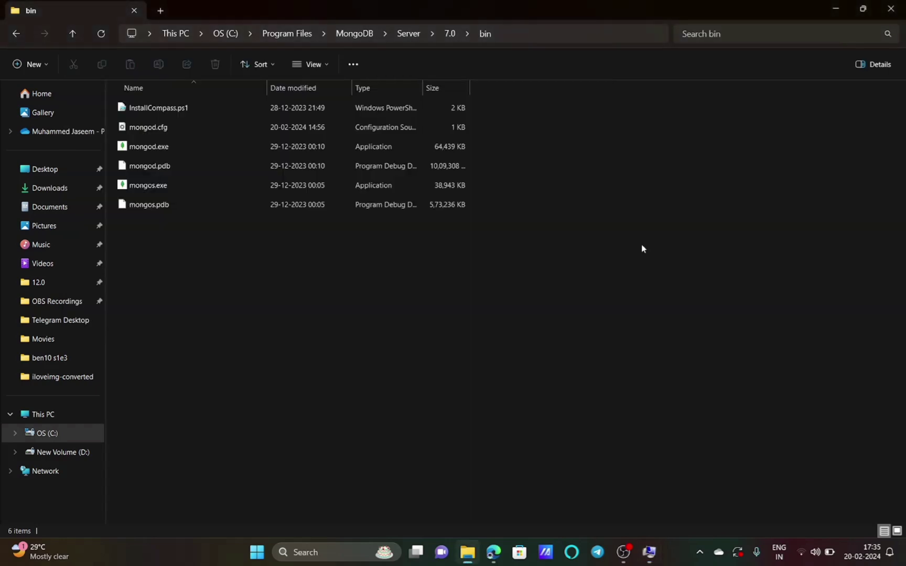
left_click(355, 34)
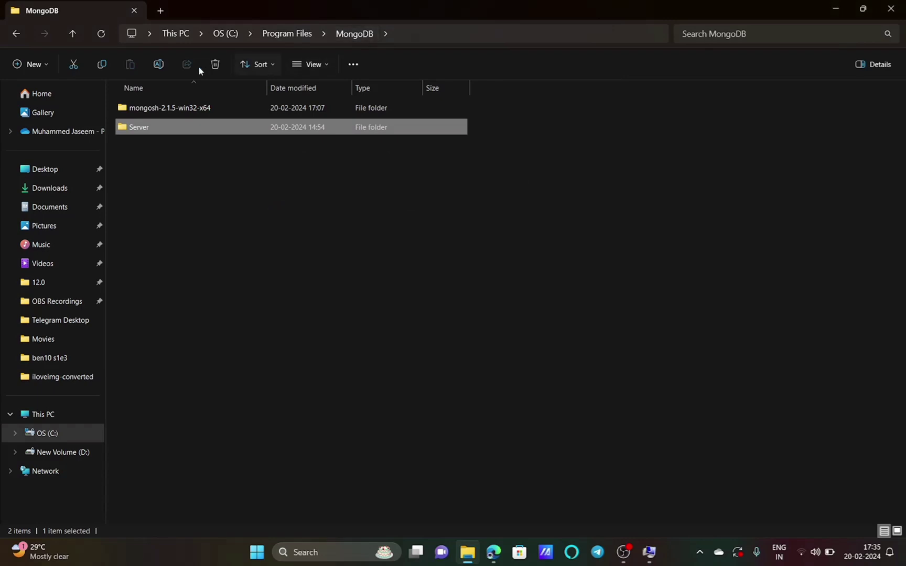
Open the mongosh-2.1.5-win32-x64 bin folder and copy its full path from the address bar.
double_click(157, 112)
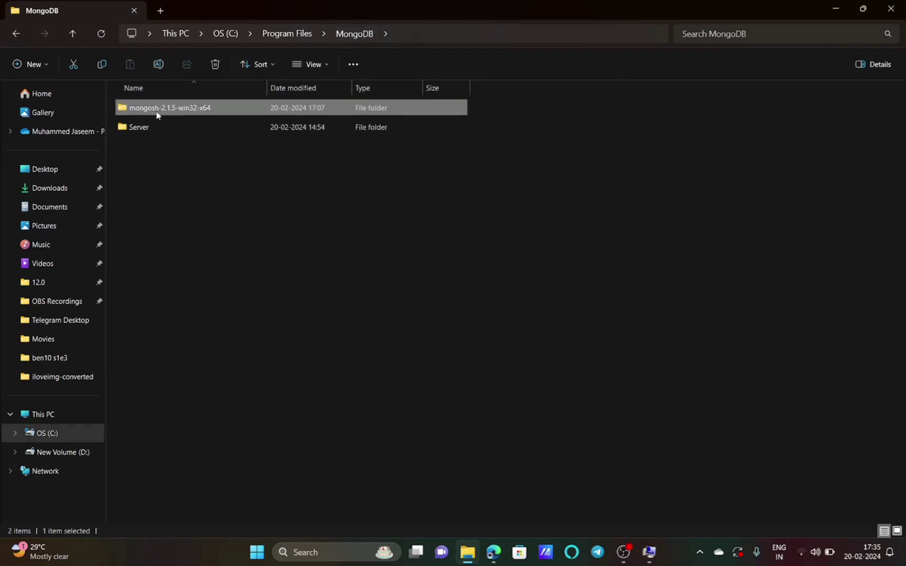
double_click(156, 112)
double_click(156, 111)
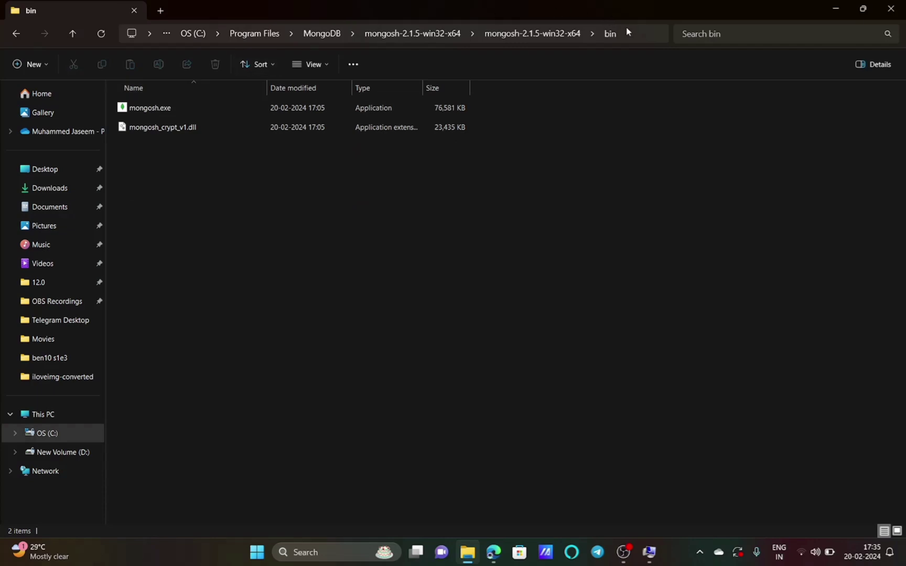
left_click(628, 32)
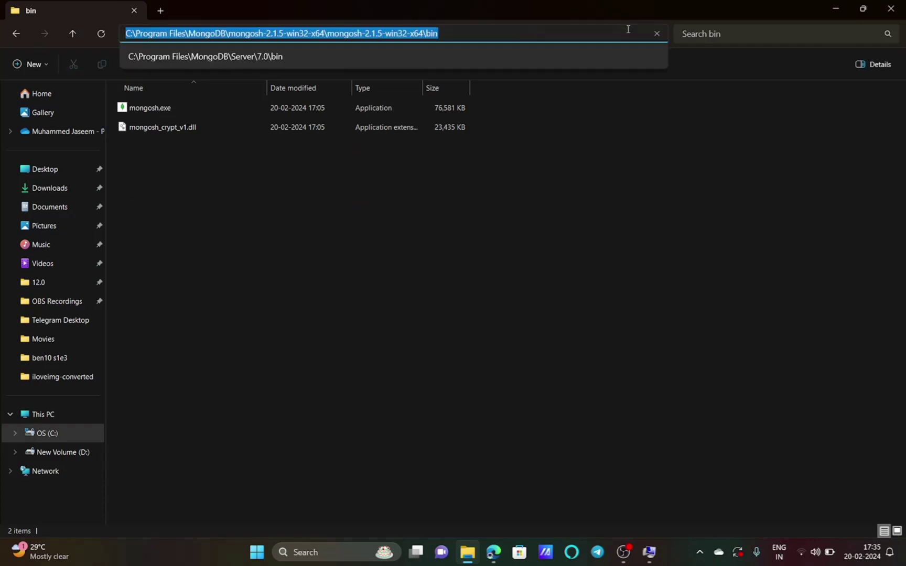
right_click(417, 32)
left_click(429, 64)
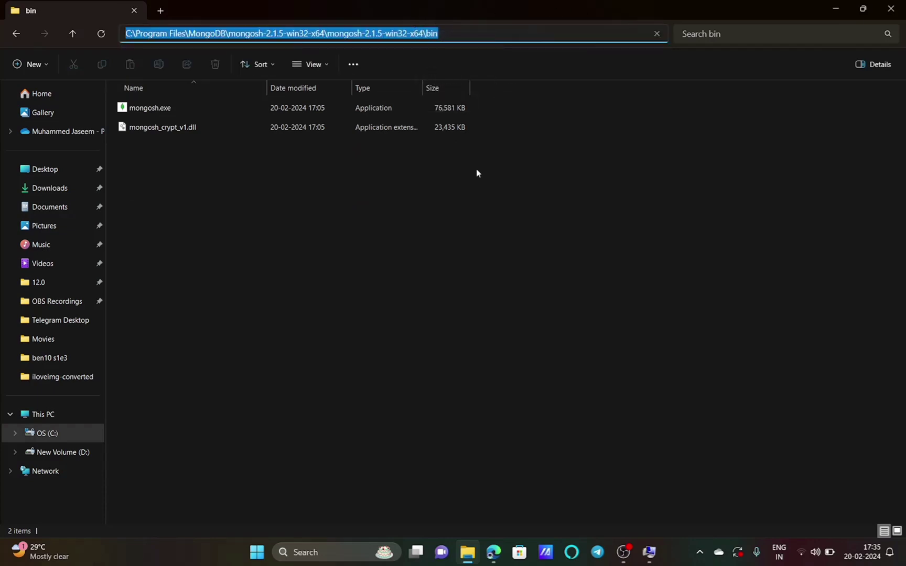
left_click(649, 552)
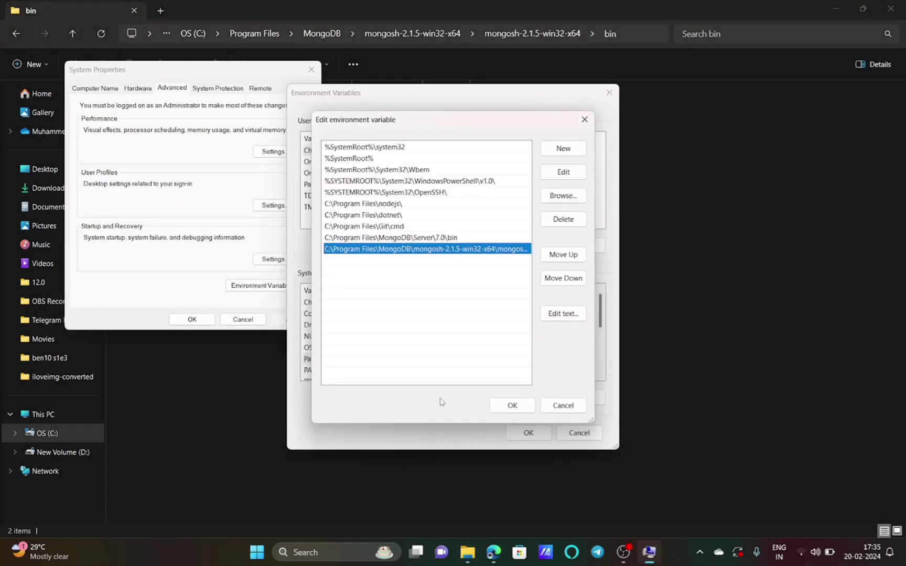
Paste the mongosh bin path into its Path entry and confirm all three dialogs with OK.
double_click(459, 254)
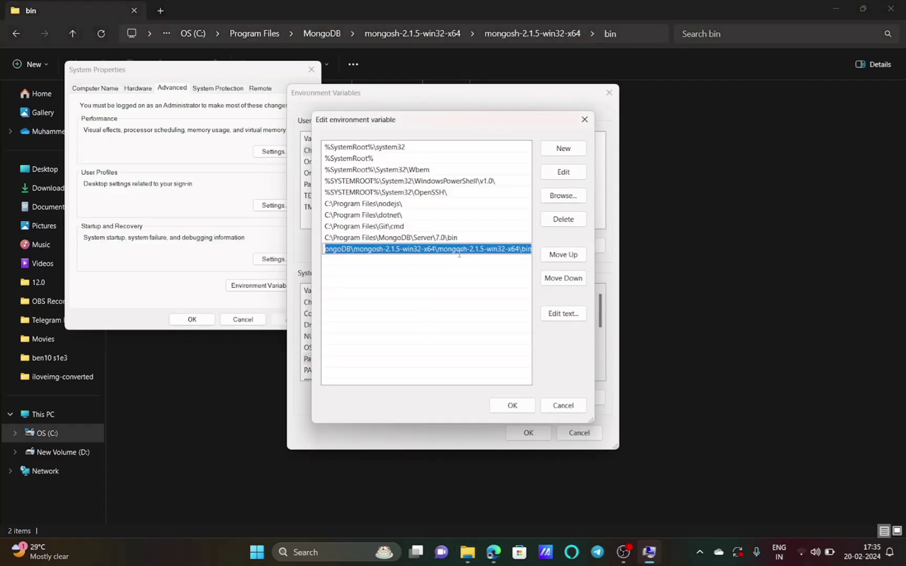
right_click(464, 250)
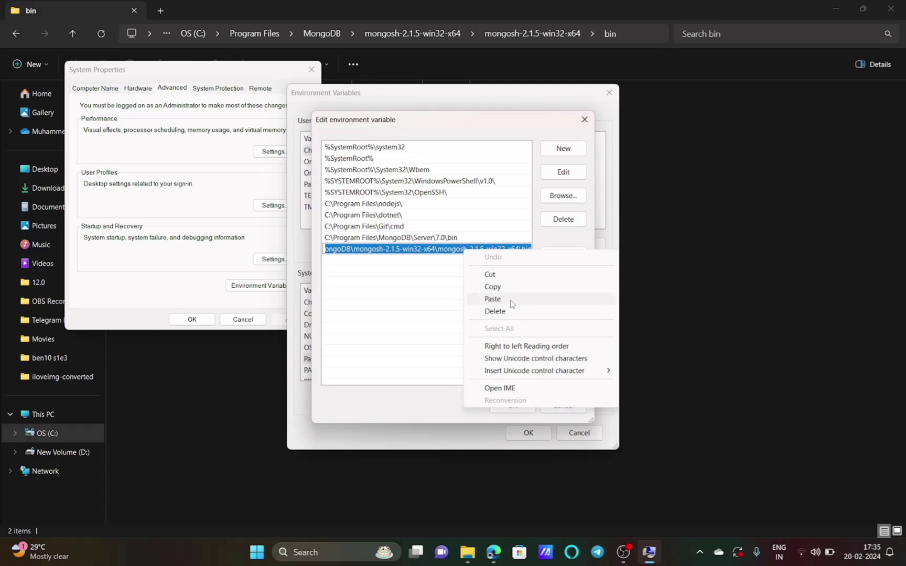
left_click(412, 304)
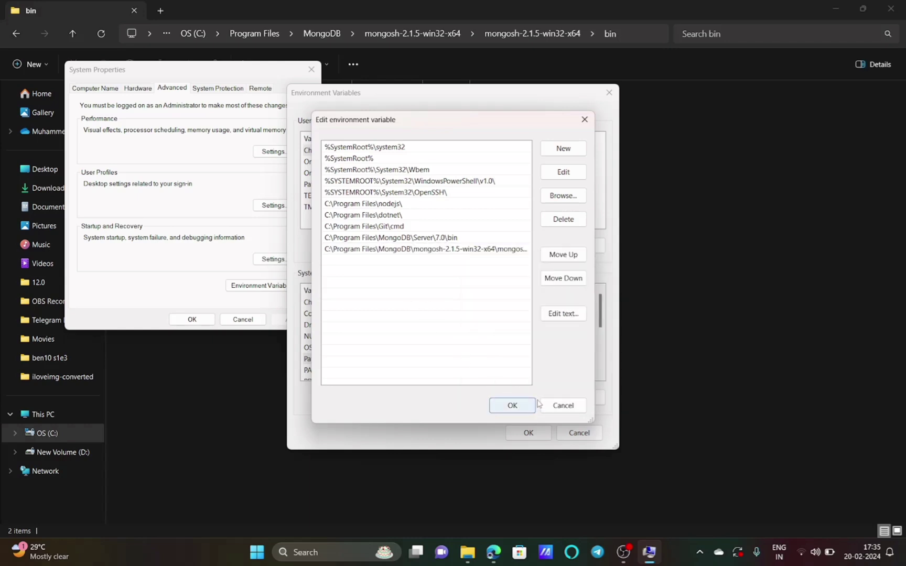
left_click(512, 405)
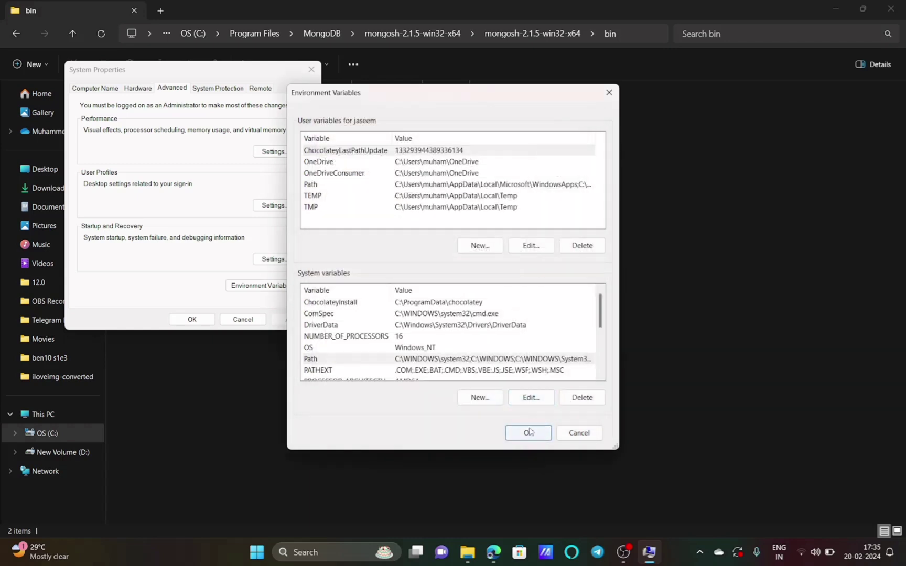
left_click(528, 433)
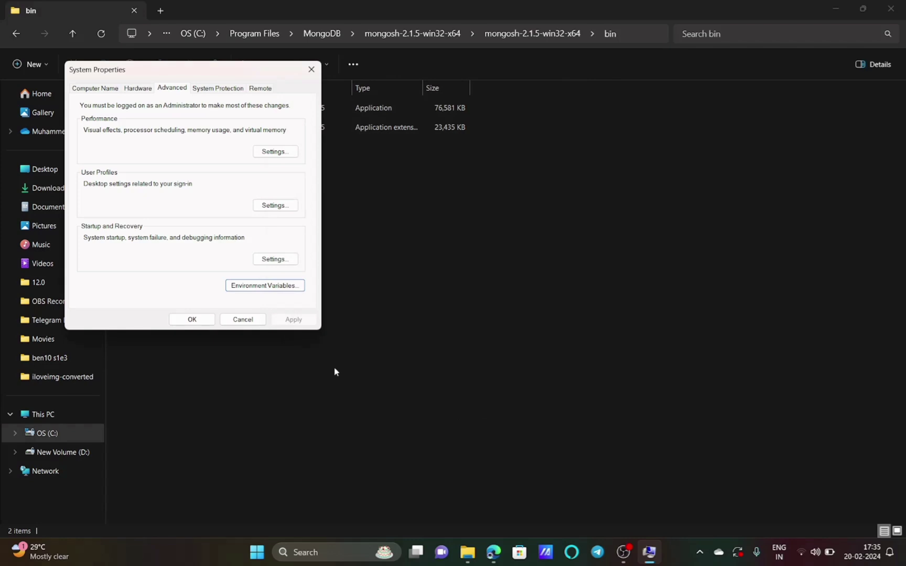
left_click(192, 320)
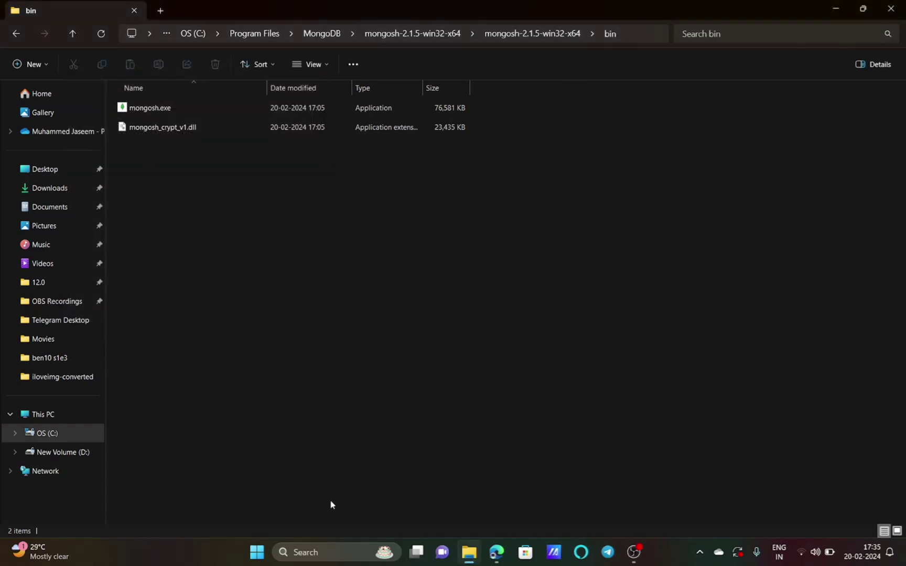
Open the Services app through a Windows search for 'services'.
left_click(351, 556)
type("services")
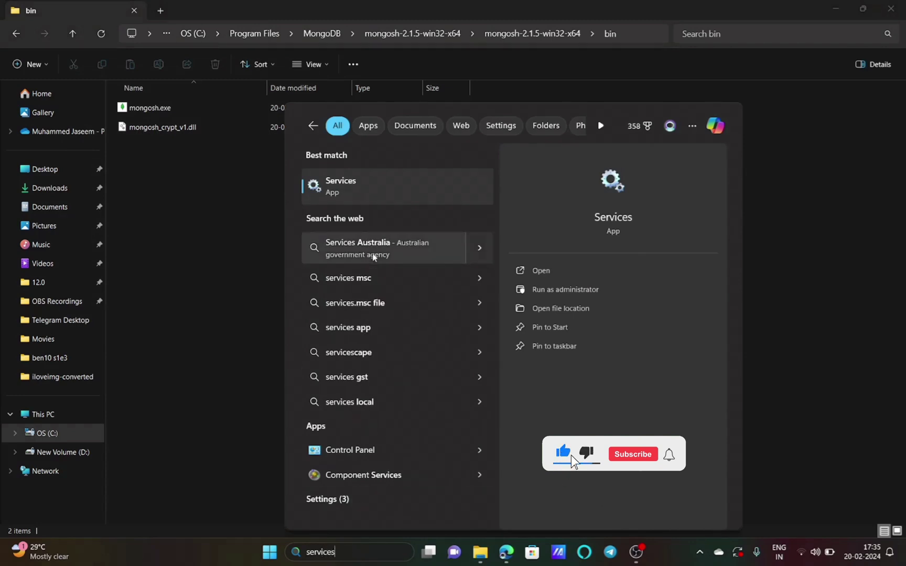
left_click(381, 202)
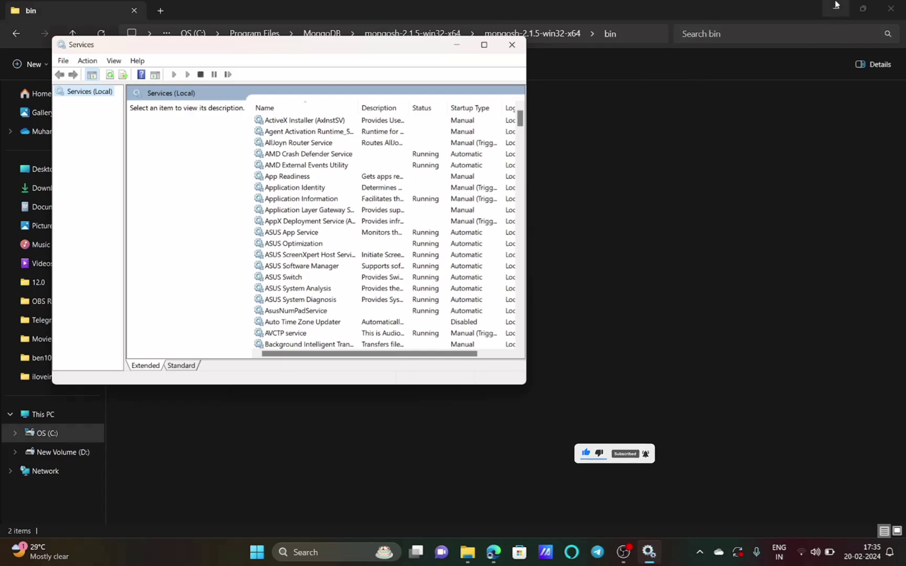
left_click(836, 6)
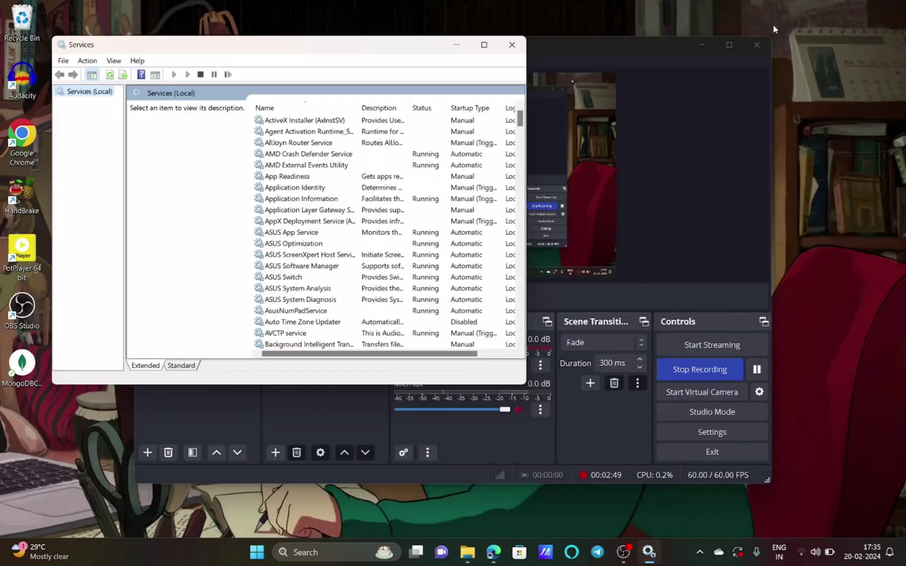
Start the MongoDB Server (MongoDB) service from the Services list.
left_click(697, 44)
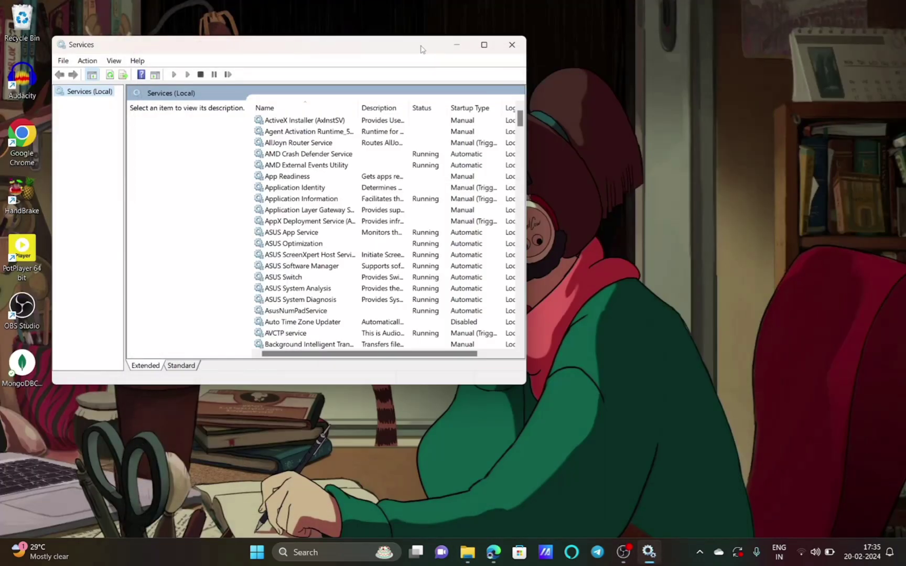
left_click_drag(423, 49, 523, 98)
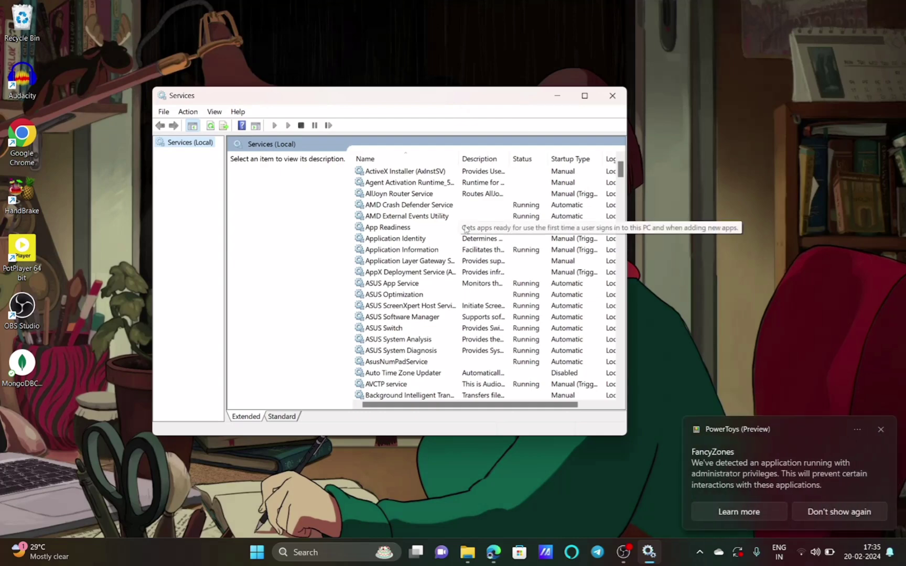
scroll(465, 230, "down", 2)
scroll(465, 229, "down", 18)
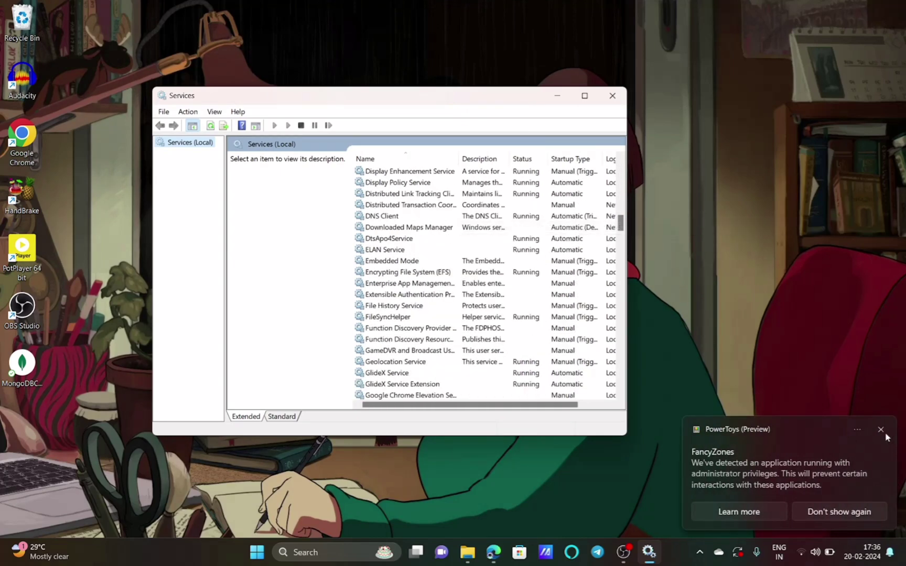
left_click(883, 431)
scroll(438, 255, "down", 15)
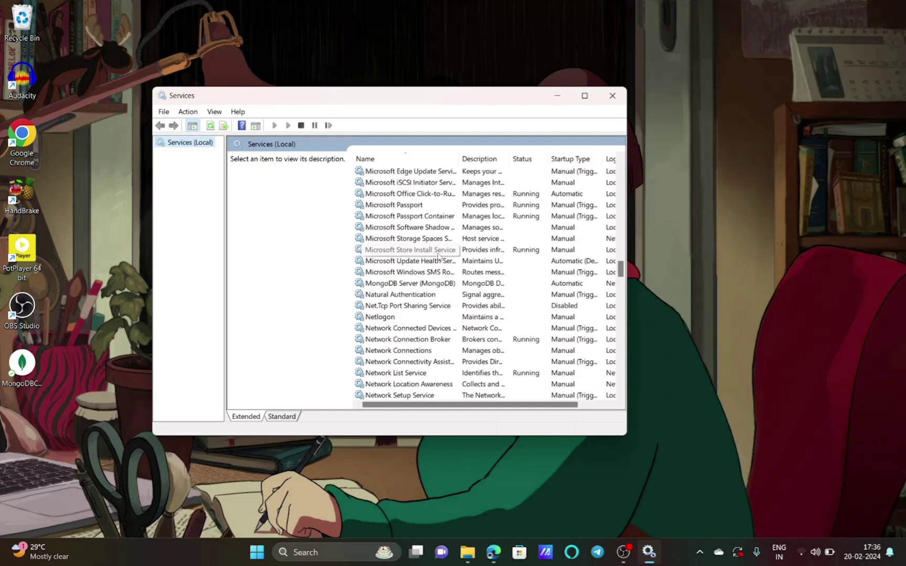
left_click(397, 284)
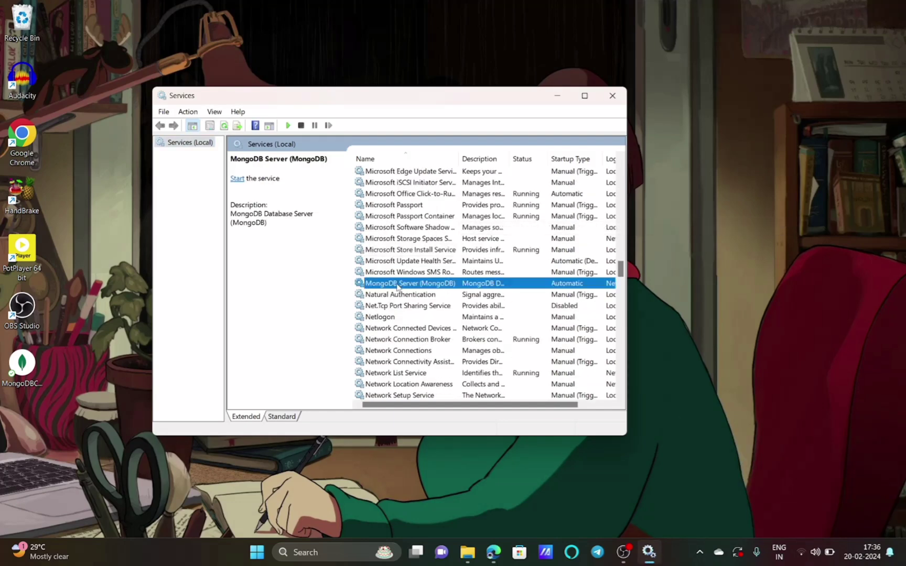
right_click(397, 286)
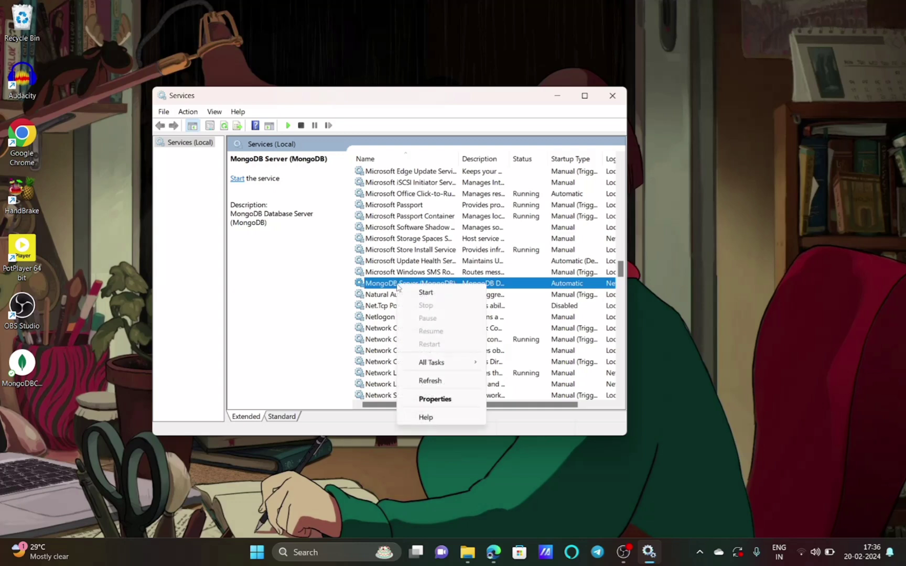
left_click(437, 297)
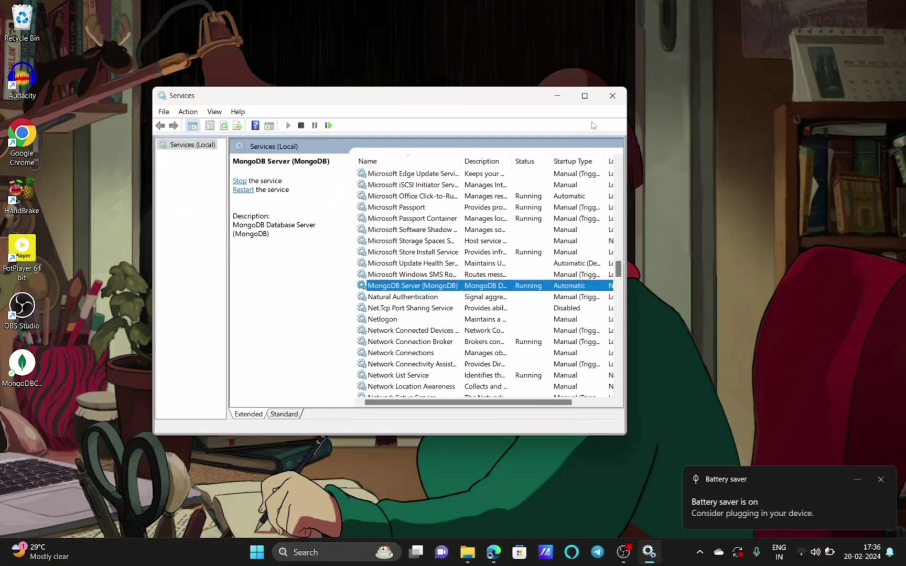
Close Services and open a new Command Prompt via a search for 'cmd'.
left_click(612, 95)
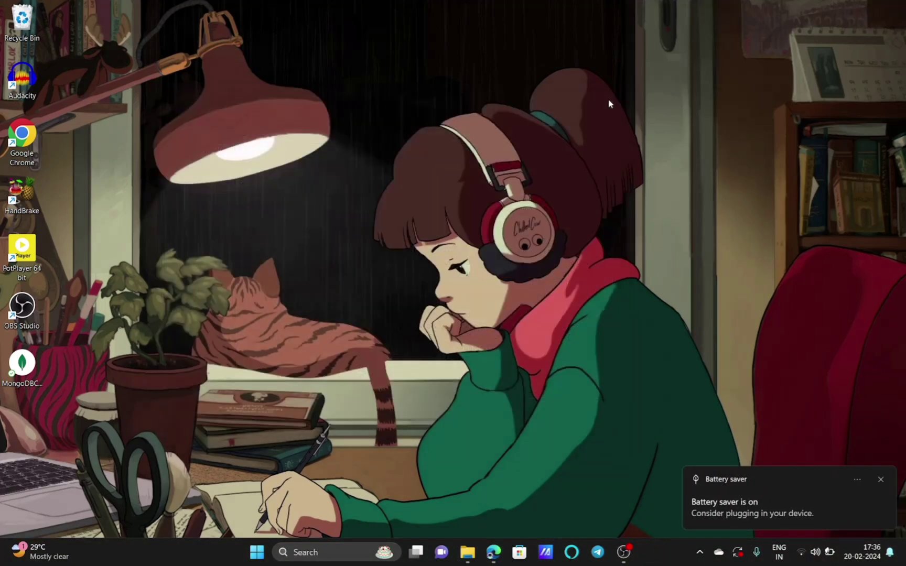
left_click(322, 556)
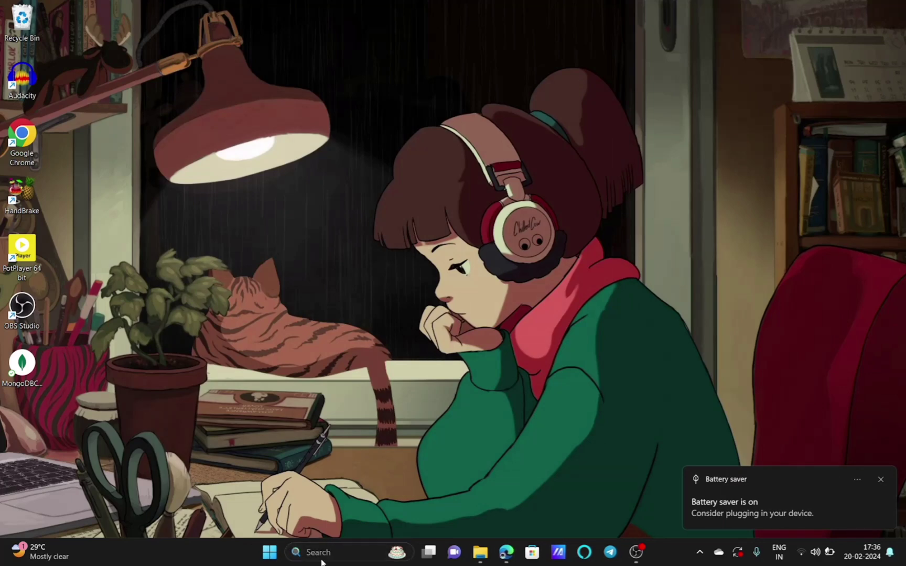
type("cmd")
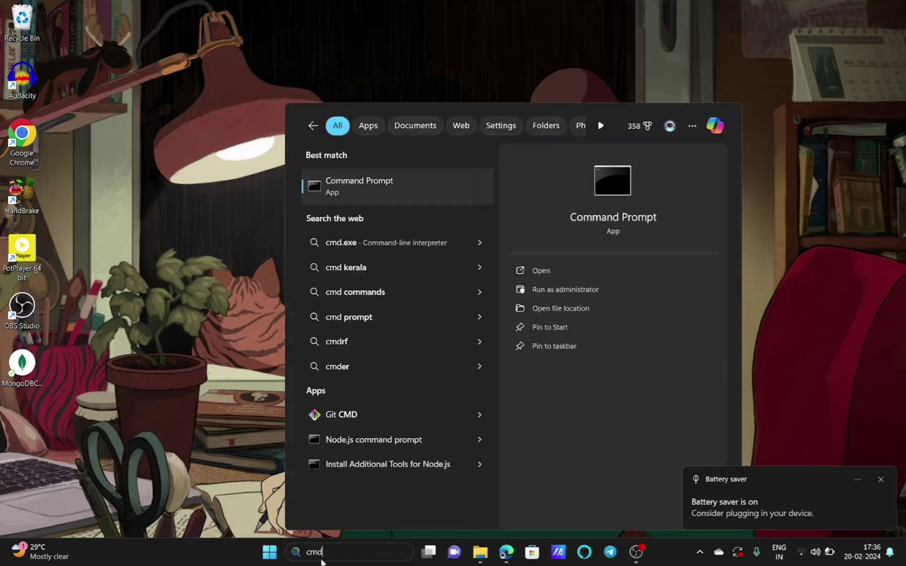
key("Return")
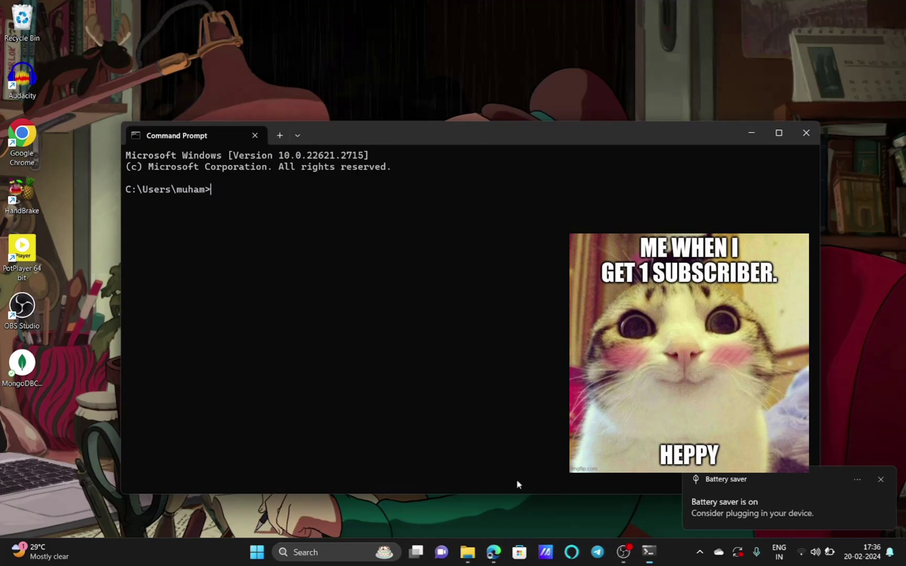
Run mongosh to connect to the local MongoDB 7.0.5 server.
left_click(881, 479)
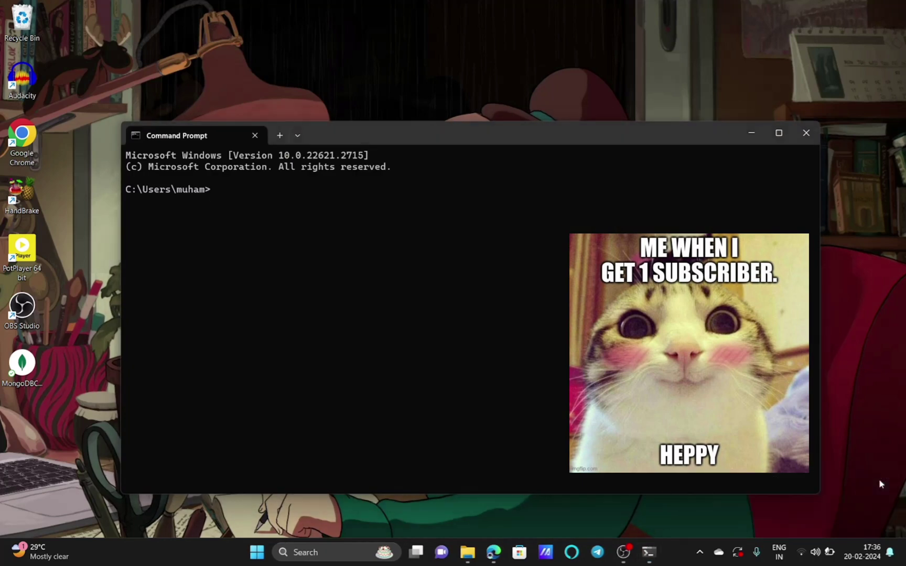
type("mogn")
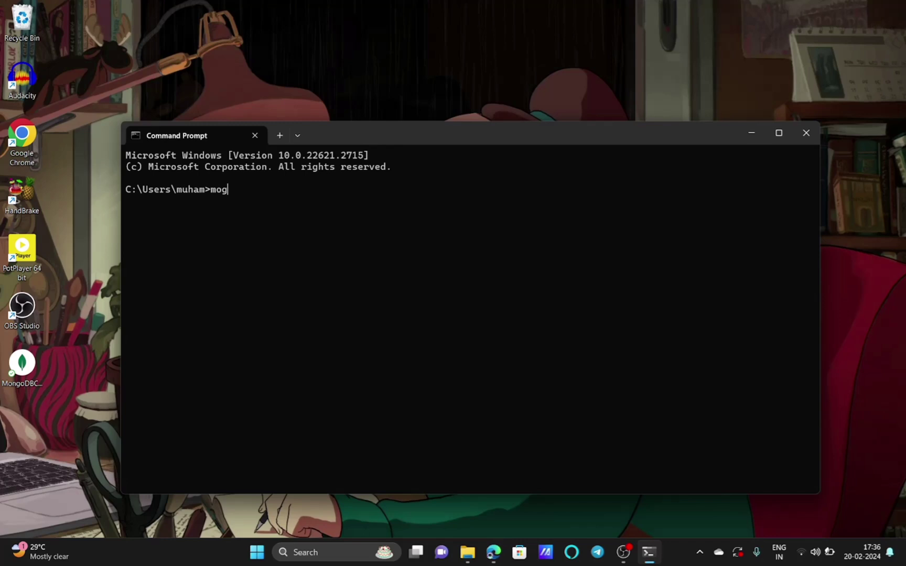
key("BackSpace")
type("ngosh")
key("Return")
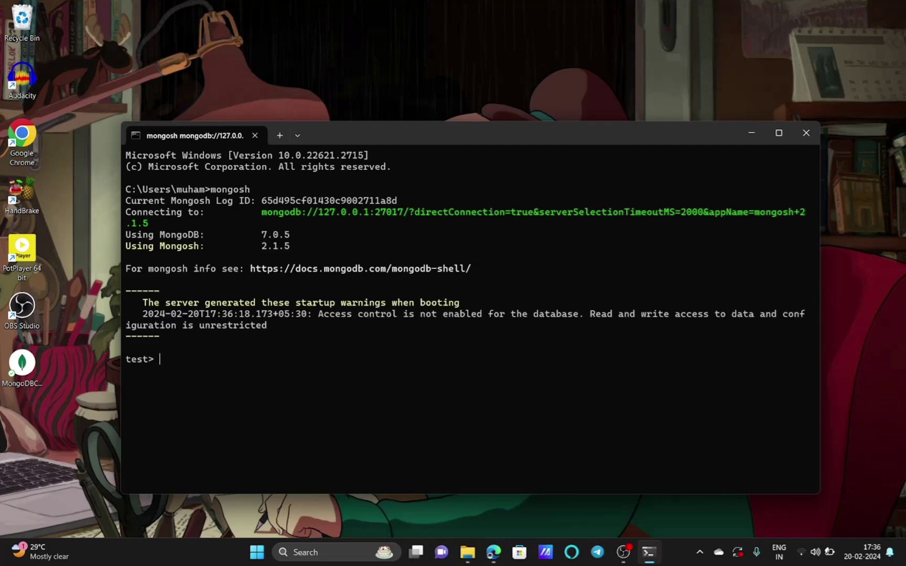
Run show dbs to list the admin, config and local databases.
type("show dbs")
key("Return")
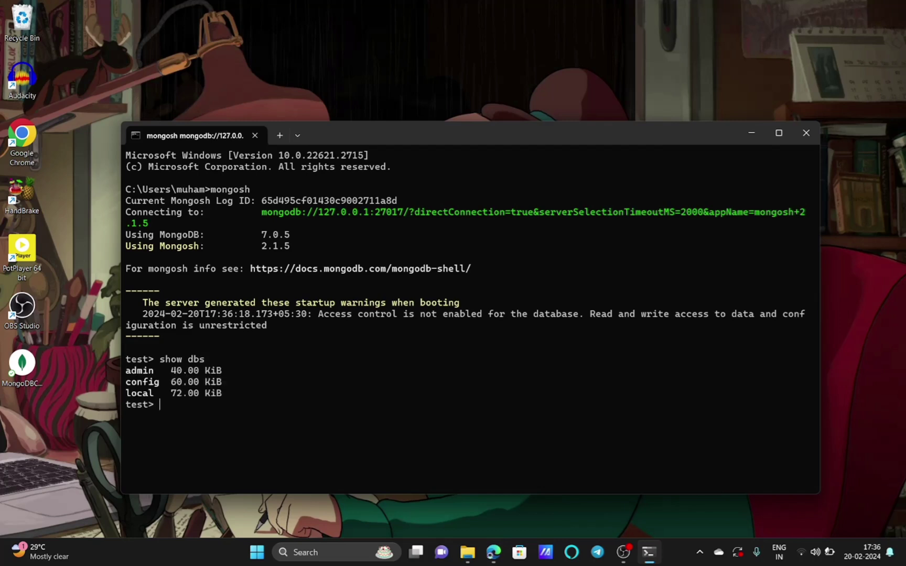
type("subsribe")
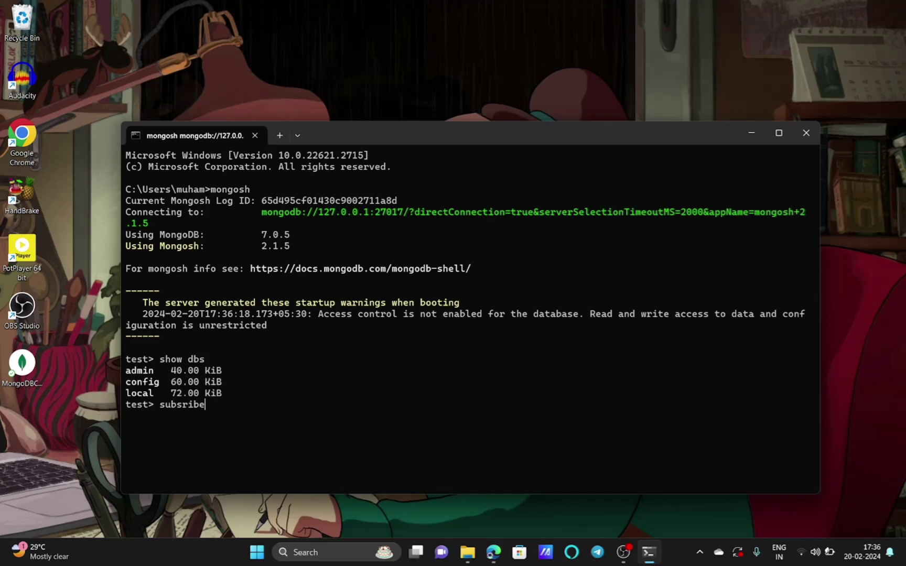